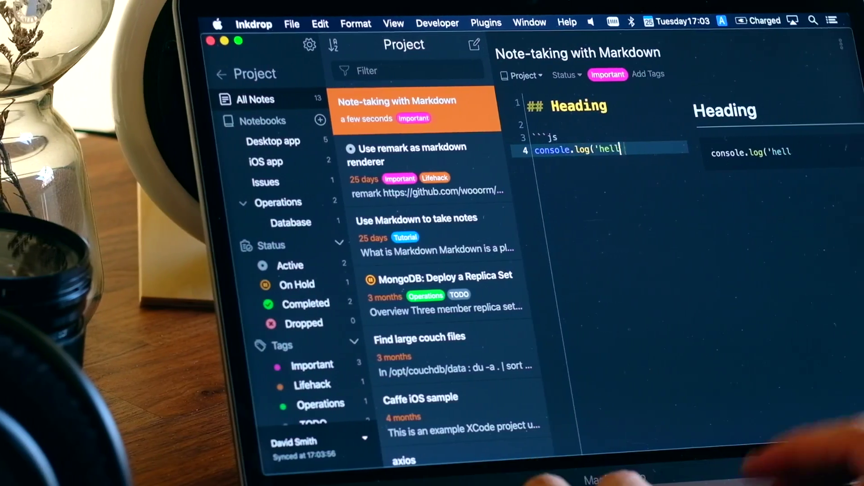
Add console.log('hello, world!') to the js block, close the fence, and add two 'list item' lines
{"action": "type", "text": ", world!')"}
{"action": "key", "text": "Return"}
{"action": "type", "text": "```"}
{"action": "key", "text": "Return"}
{"action": "key", "text": "Return"}
{"action": "type", "text": "* list item"}
{"action": "key", "text": "Return"}
{"action": "type", "text": "list item"}
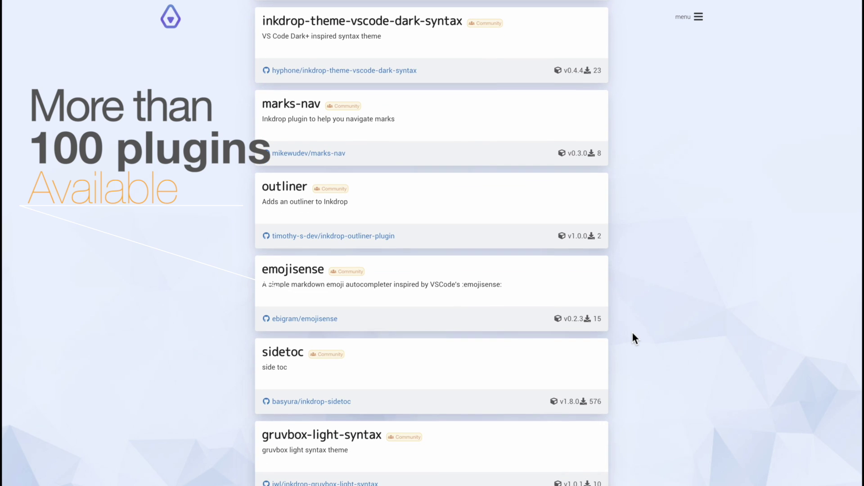
{"action": "scroll", "coordinate": [633, 338], "scroll_direction": "down", "scroll_amount": 2}
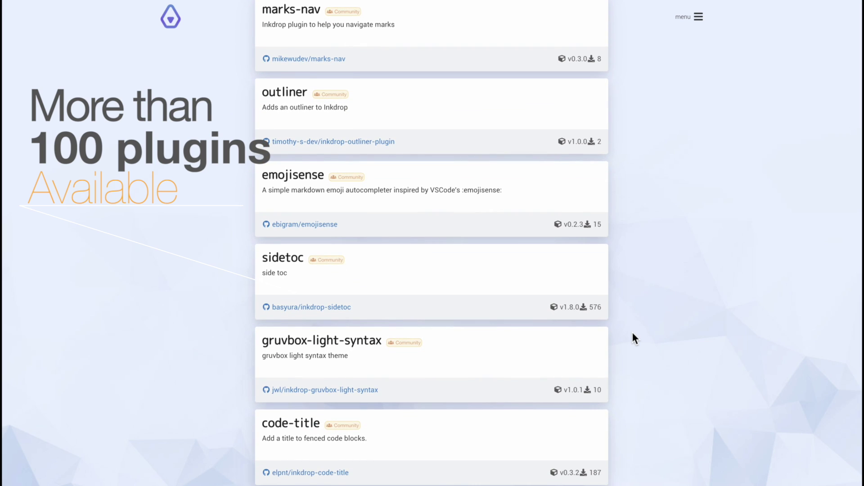
Browse the newest plugins on the New tab and open the chartjs plugin's page
{"action": "scroll", "coordinate": [633, 338], "scroll_direction": "up", "scroll_amount": 8}
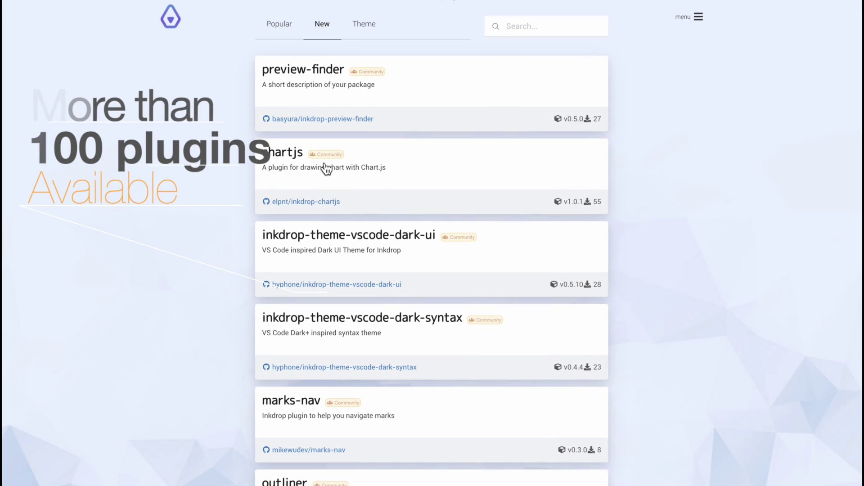
{"action": "left_click", "coordinate": [299, 168]}
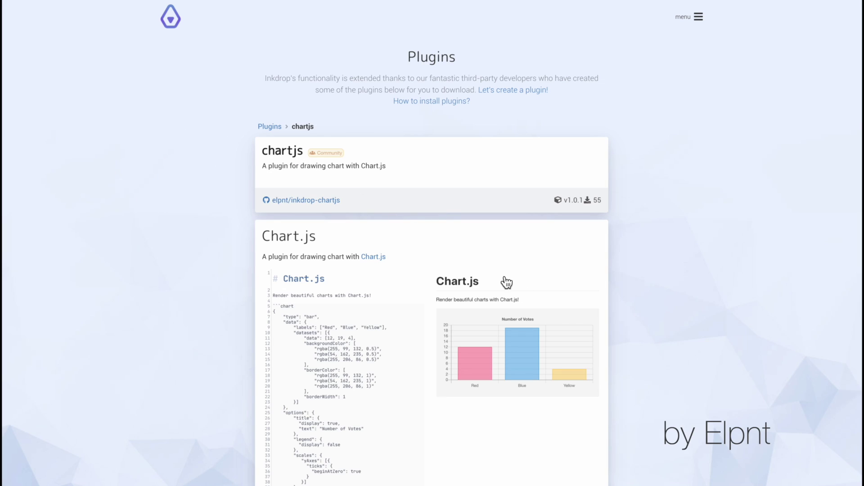
{"action": "scroll", "coordinate": [588, 333], "scroll_direction": "down", "scroll_amount": 1}
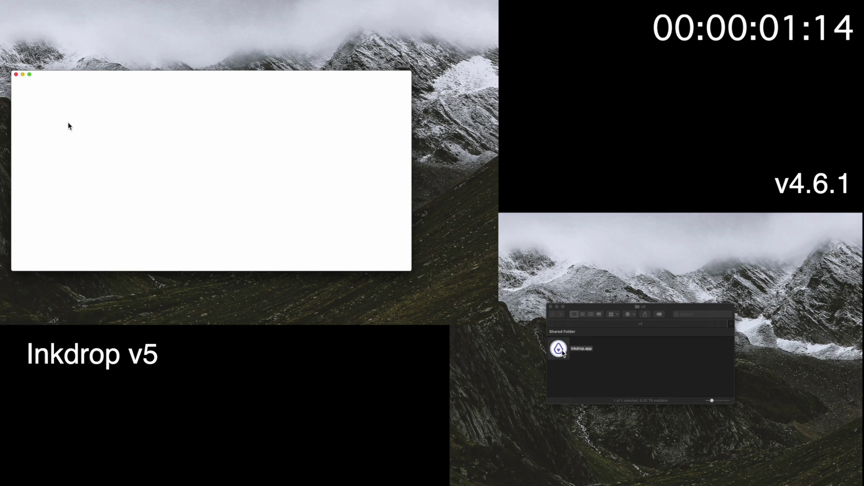
Launch Inkdrop v5 and v4.6.1 alternately several times to compare their note-loading speed
{"action": "double_click", "coordinate": [559, 350]}
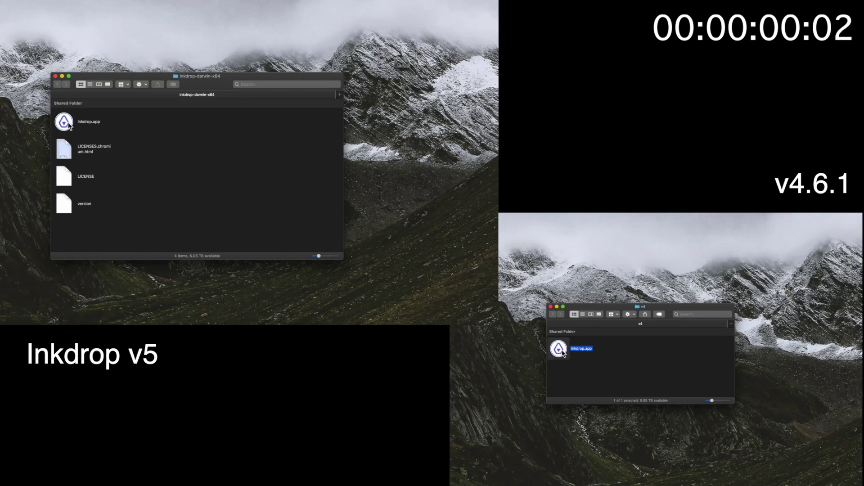
{"action": "double_click", "coordinate": [62, 118]}
{"action": "double_click", "coordinate": [559, 350]}
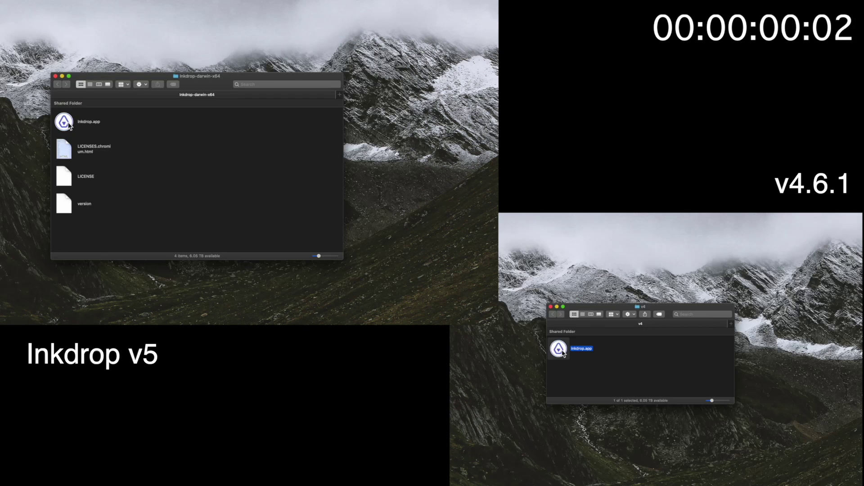
{"action": "double_click", "coordinate": [61, 117]}
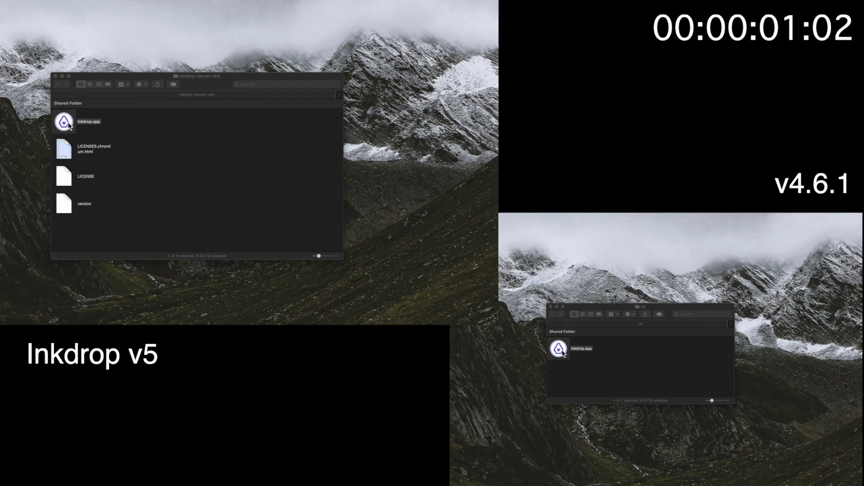
{"action": "double_click", "coordinate": [559, 349]}
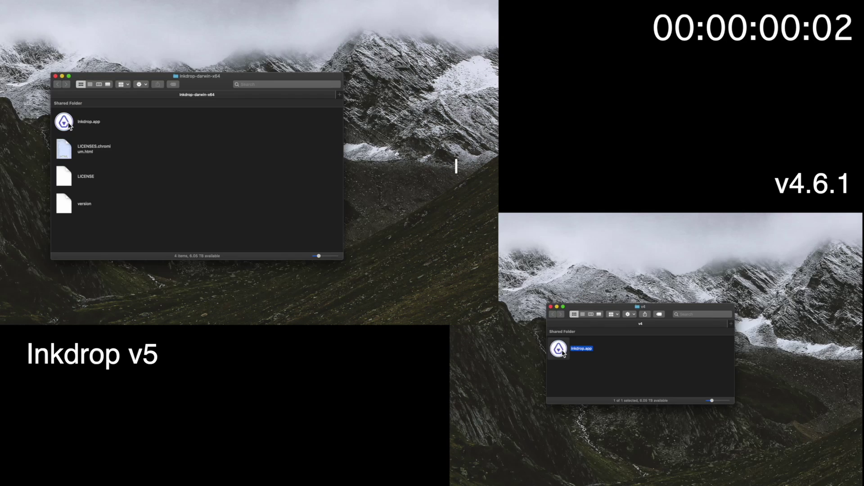
{"action": "double_click", "coordinate": [62, 117]}
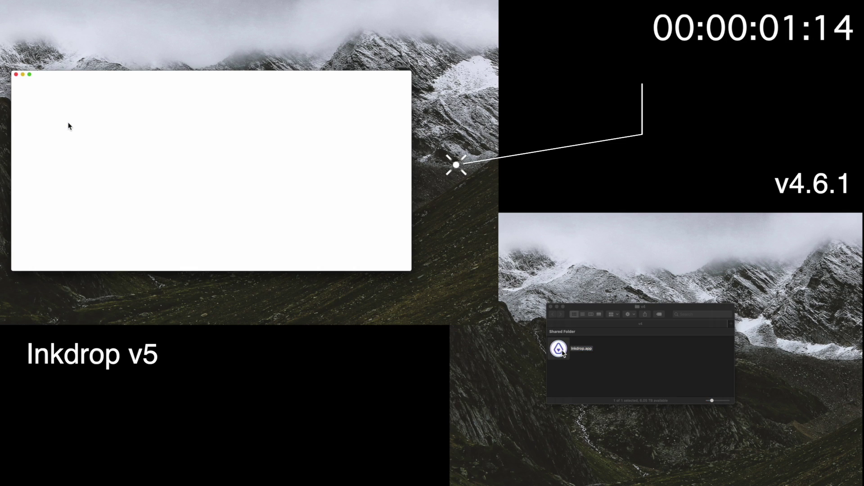
{"action": "double_click", "coordinate": [560, 350]}
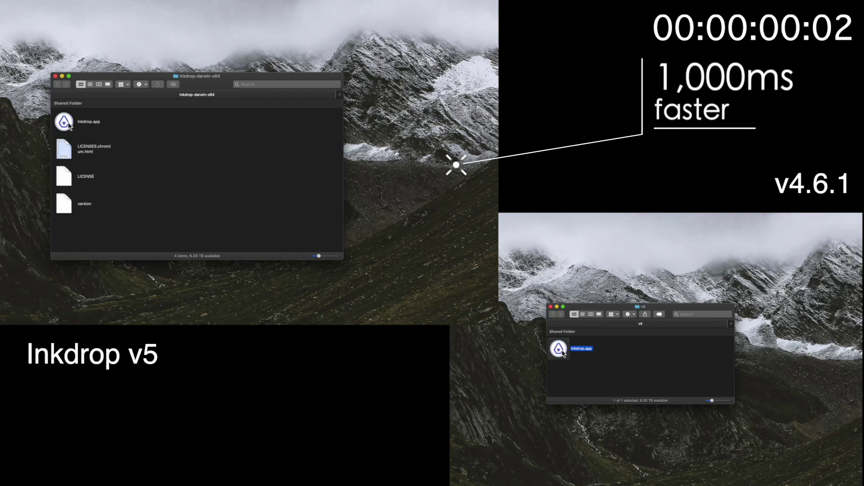
{"action": "double_click", "coordinate": [63, 113]}
{"action": "double_click", "coordinate": [560, 351]}
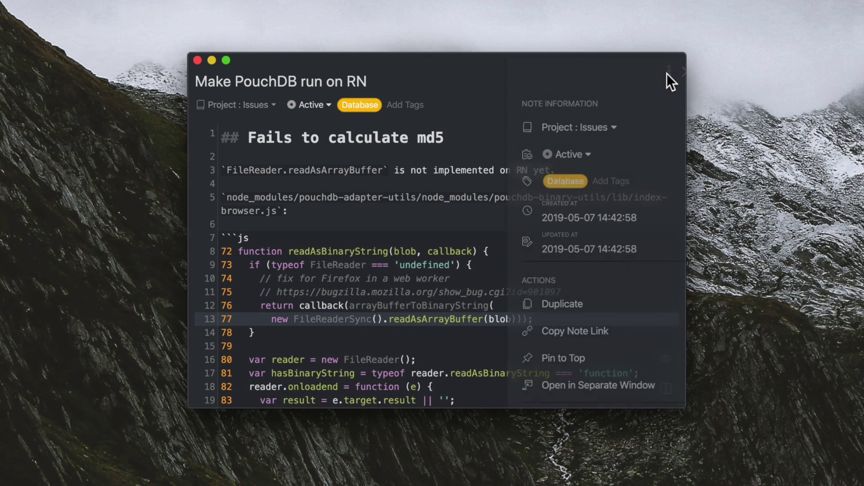
Close the Note Information panel beside the 'Make PouchDB run on RN' note
{"action": "scroll", "coordinate": [632, 186], "scroll_direction": "down", "scroll_amount": 4}
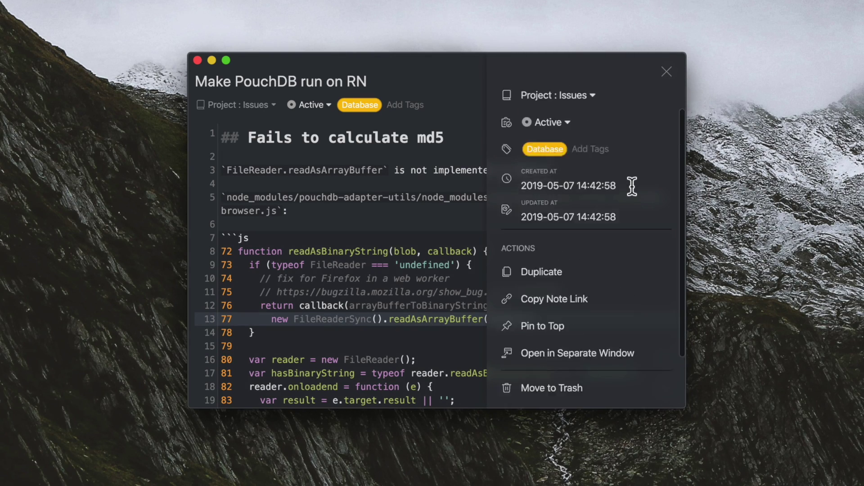
{"action": "scroll", "coordinate": [632, 187], "scroll_direction": "up", "scroll_amount": 1}
{"action": "left_click", "coordinate": [667, 72]}
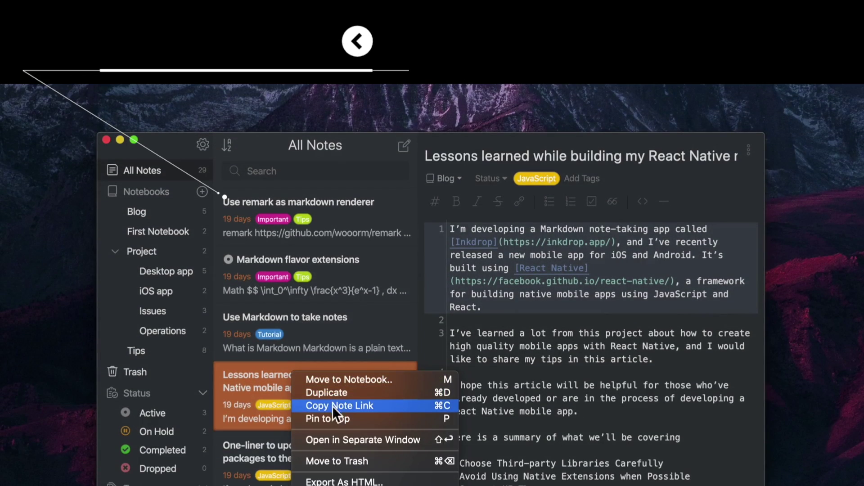
Pin the Lessons learned note to the top of All Notes, then unpin it
{"action": "left_click", "coordinate": [335, 414]}
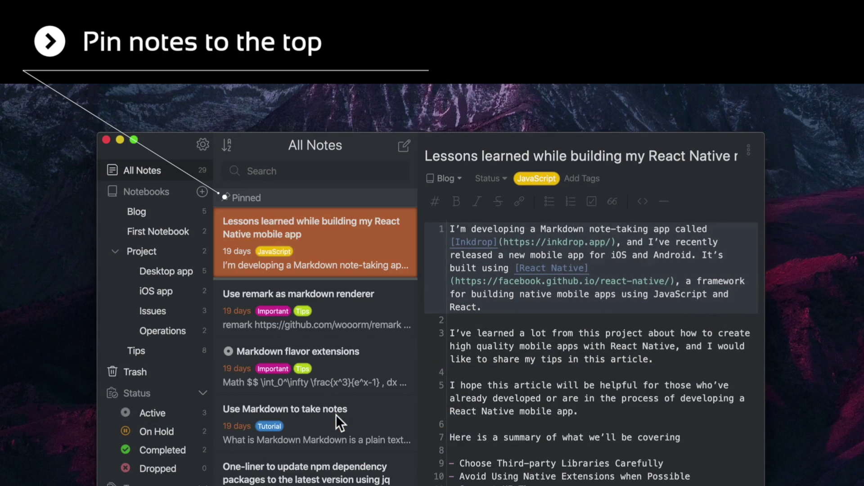
{"action": "right_click", "coordinate": [277, 240]}
{"action": "left_click", "coordinate": [315, 285]}
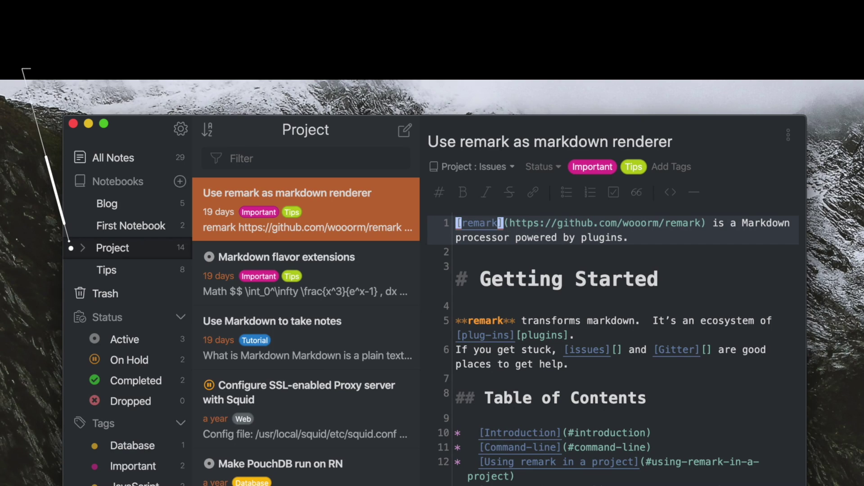
Toggle Project repeatedly between collapsed (all 14 sub-notes) and expanded (only 2 notes) views
{"action": "key", "text": "Right"}
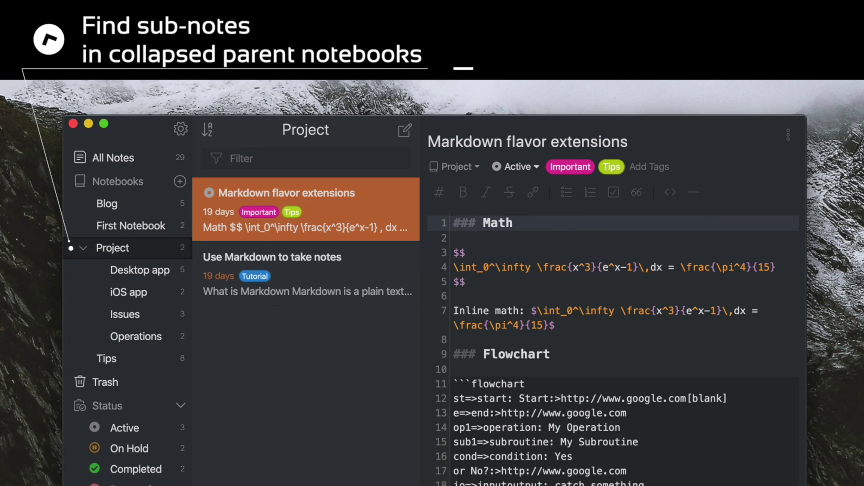
{"action": "key", "text": "Left"}
{"action": "key", "text": "Right"}
{"action": "key", "text": "Left"}
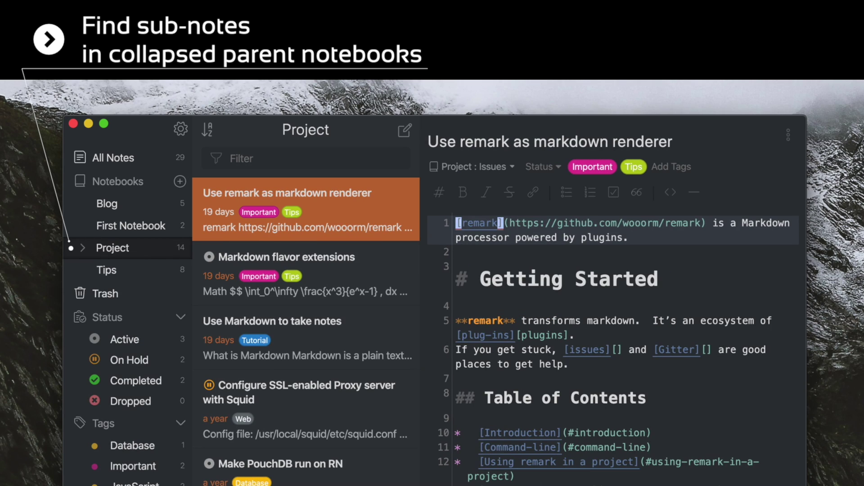
{"action": "key", "text": "Right"}
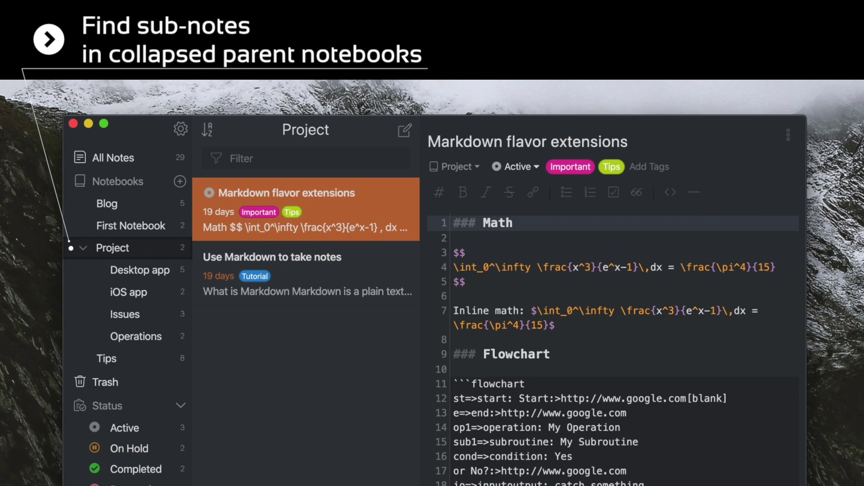
{"action": "key", "text": "Left"}
{"action": "key", "text": "Right"}
{"action": "key", "text": "Left"}
{"action": "key", "text": "Right"}
{"action": "key", "text": "Left"}
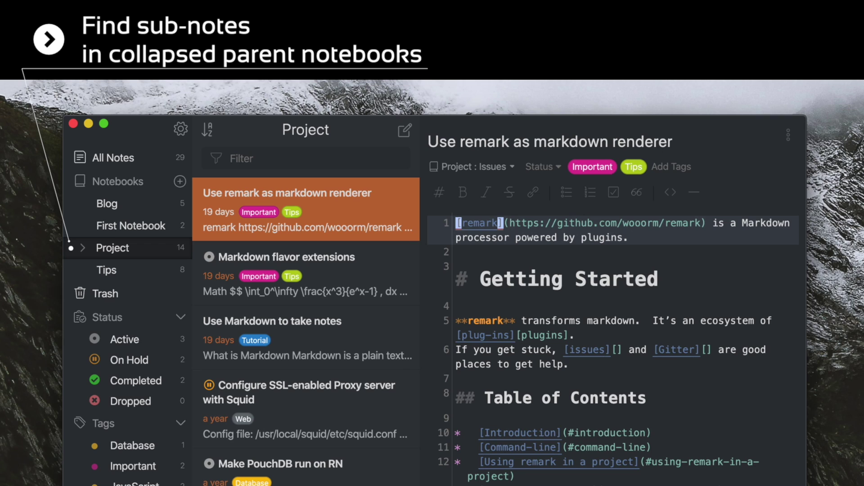
{"action": "key", "text": "Right"}
{"action": "key", "text": "Left"}
{"action": "key", "text": "Right"}
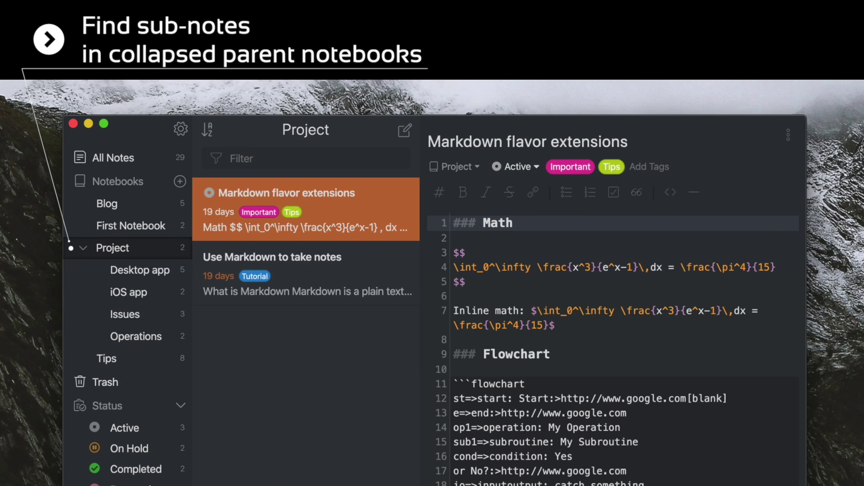
{"action": "key", "text": "Left"}
{"action": "key", "text": "Right"}
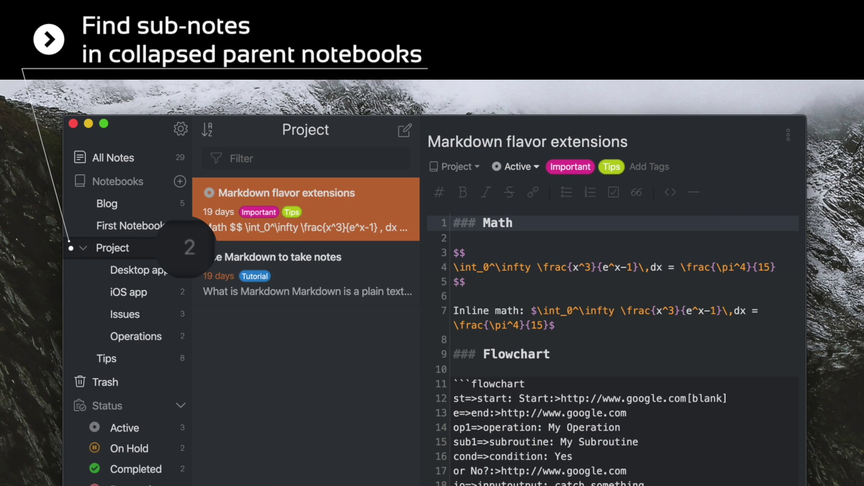
{"action": "key", "text": "Left"}
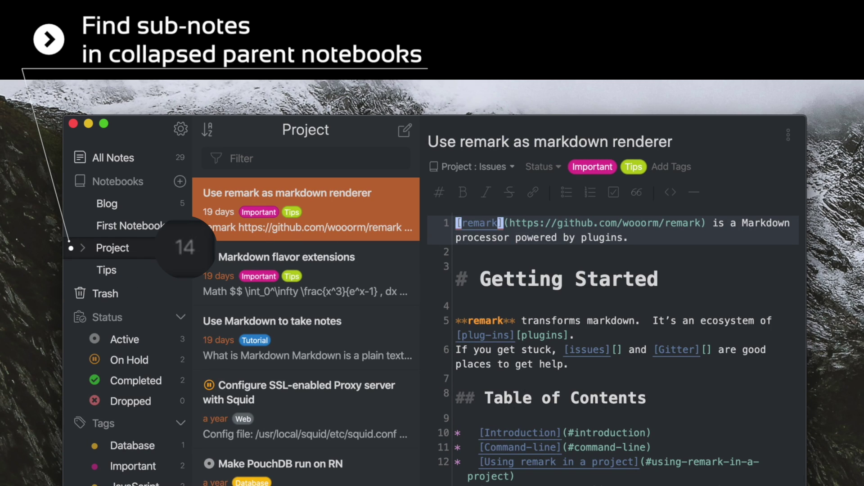
{"action": "key", "text": "Right"}
{"action": "key", "text": "Left"}
{"action": "key", "text": "Right"}
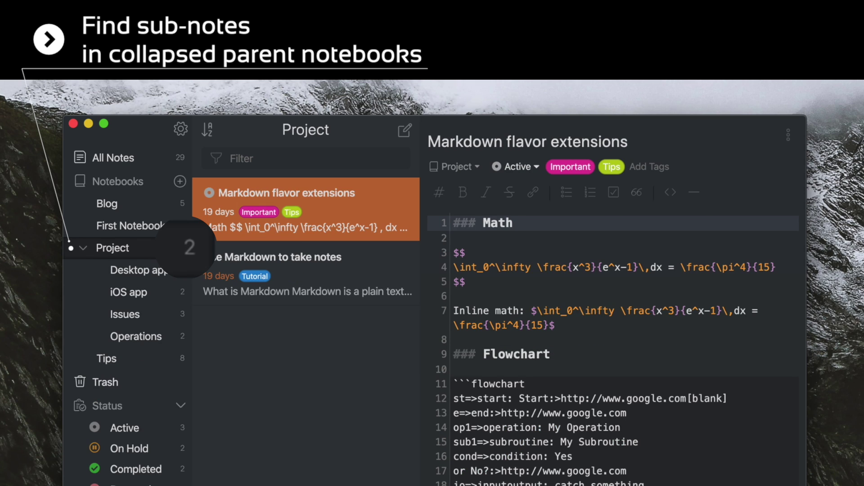
{"action": "key", "text": "Left"}
{"action": "key", "text": "Right"}
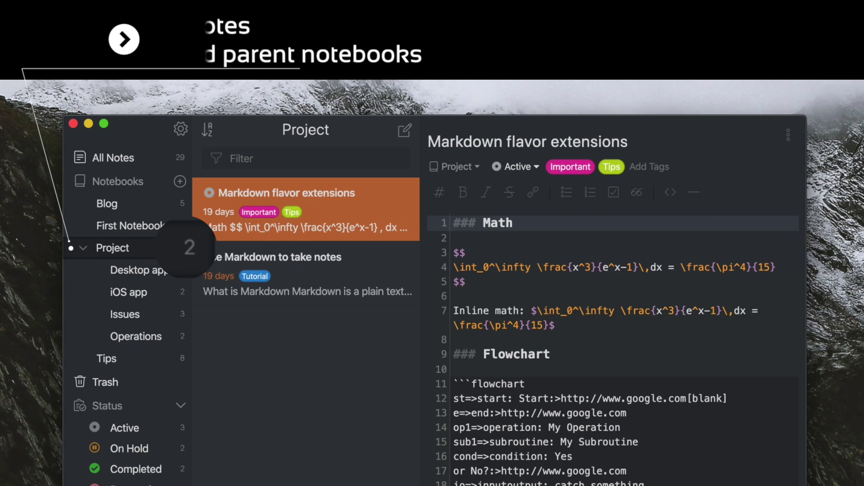
Enter the Project workspace and filter by Desktop app, Active status and the Database tag
{"action": "key", "text": "Up"}
{"action": "key", "text": "Up"}
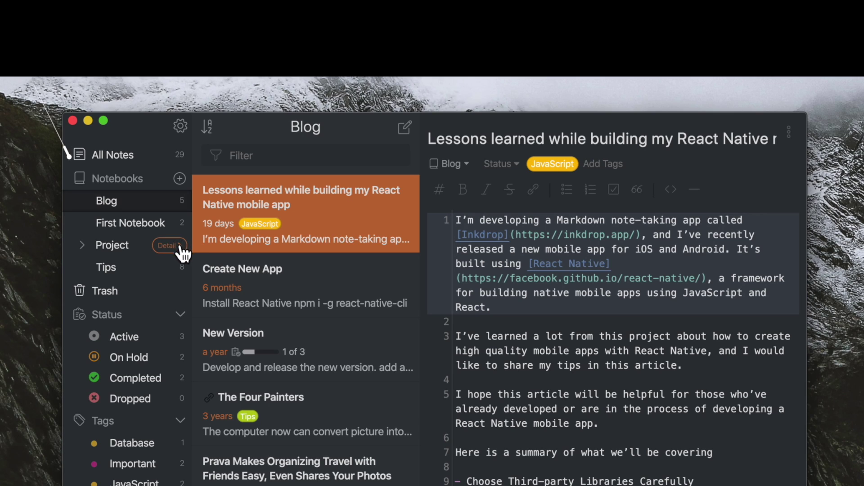
{"action": "left_click", "coordinate": [178, 246]}
{"action": "left_click", "coordinate": [146, 234]}
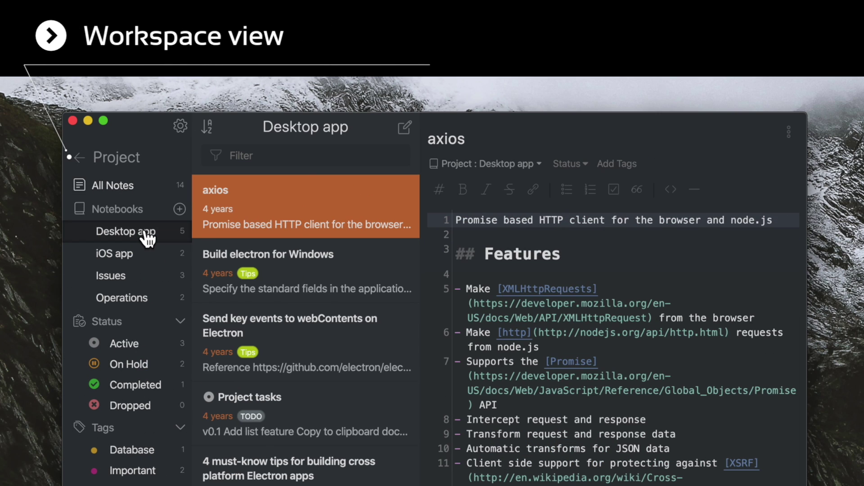
{"action": "left_click", "coordinate": [148, 353]}
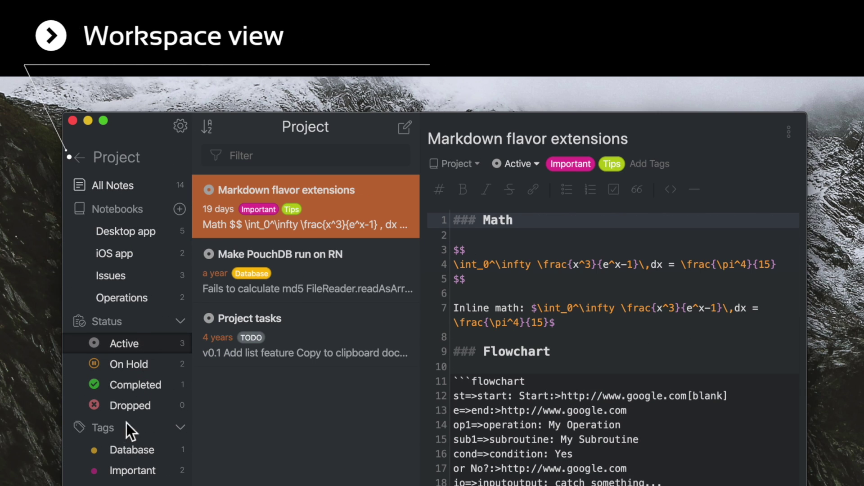
{"action": "left_click", "coordinate": [132, 451]}
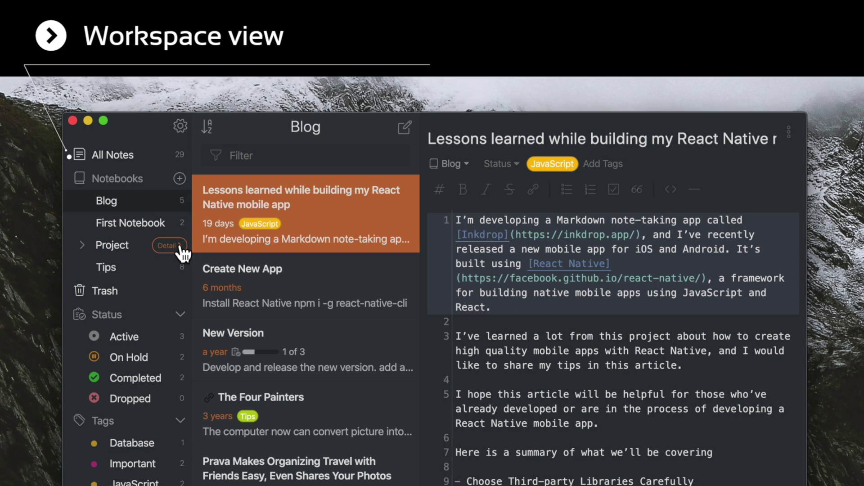
Repeat the Desktop app, Active and Database filtering in the Project workspace twice more
{"action": "left_click", "coordinate": [179, 246]}
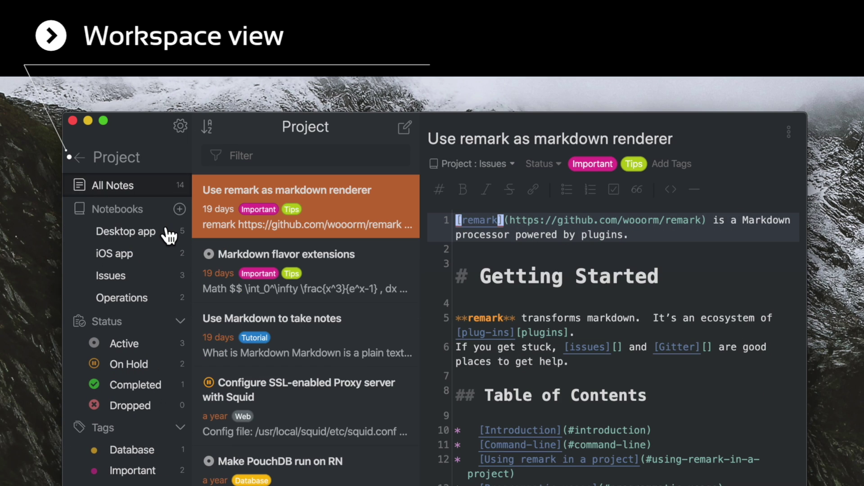
{"action": "left_click", "coordinate": [147, 239]}
{"action": "left_click", "coordinate": [145, 346]}
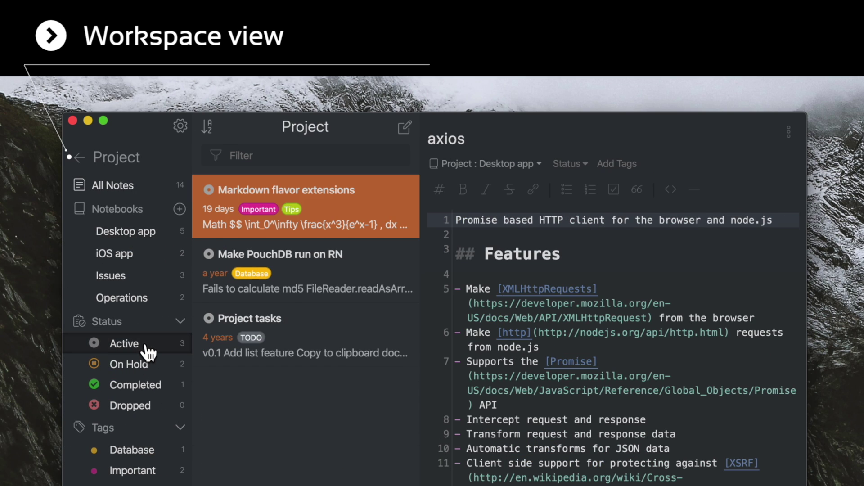
{"action": "left_click", "coordinate": [132, 452]}
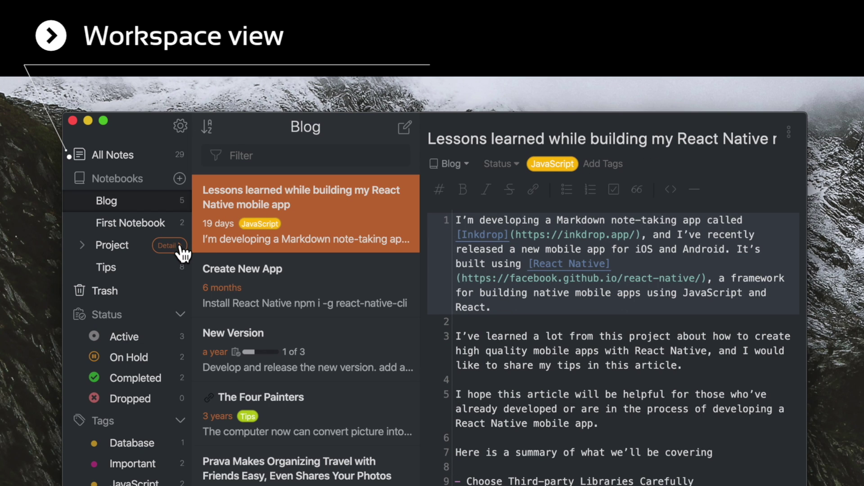
{"action": "left_click", "coordinate": [169, 246]}
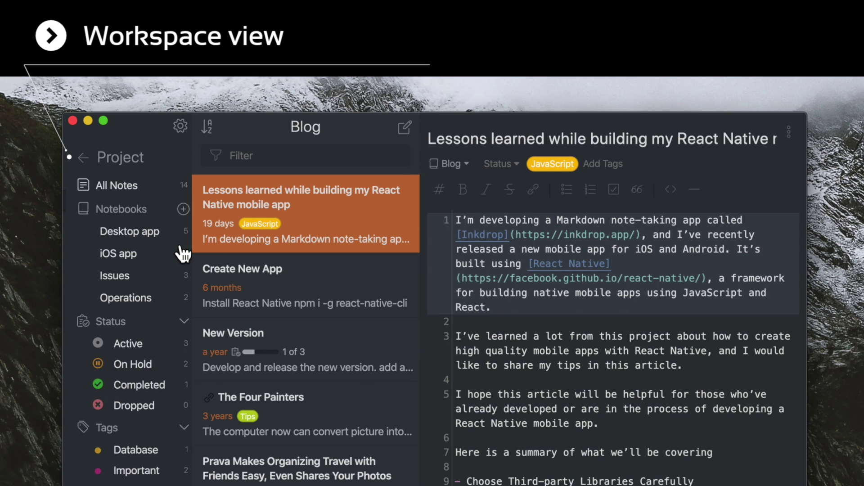
{"action": "left_click", "coordinate": [149, 238]}
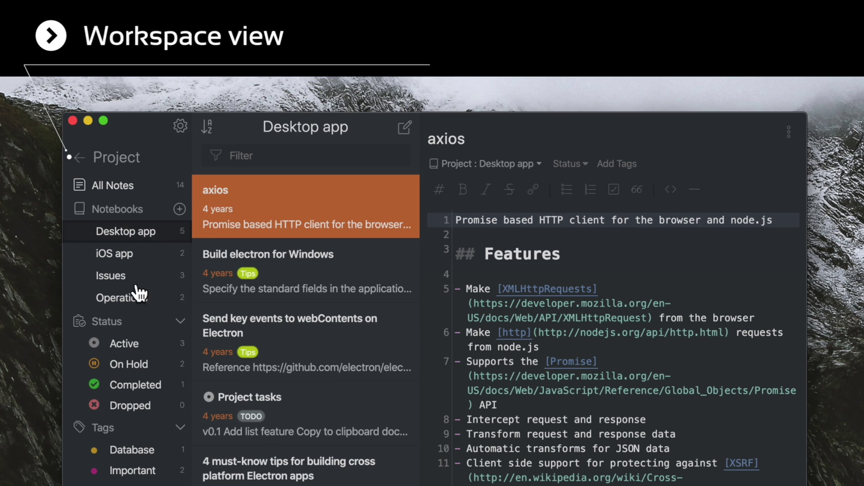
{"action": "left_click", "coordinate": [147, 349]}
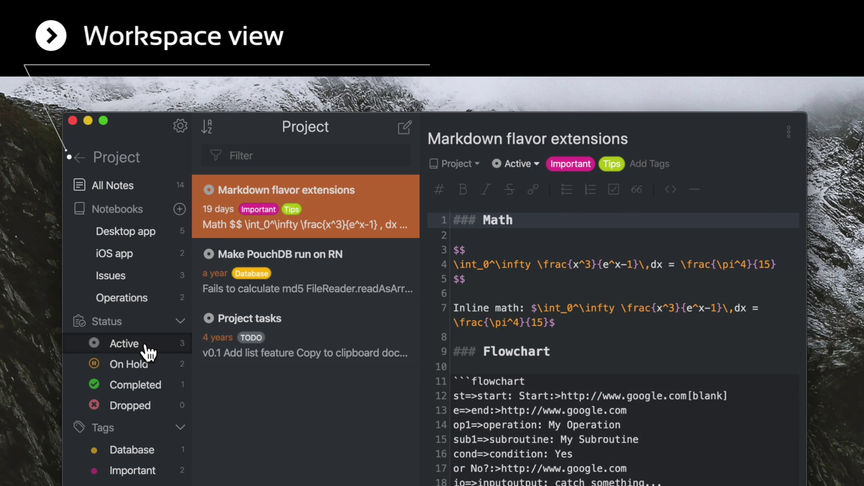
{"action": "left_click", "coordinate": [132, 452]}
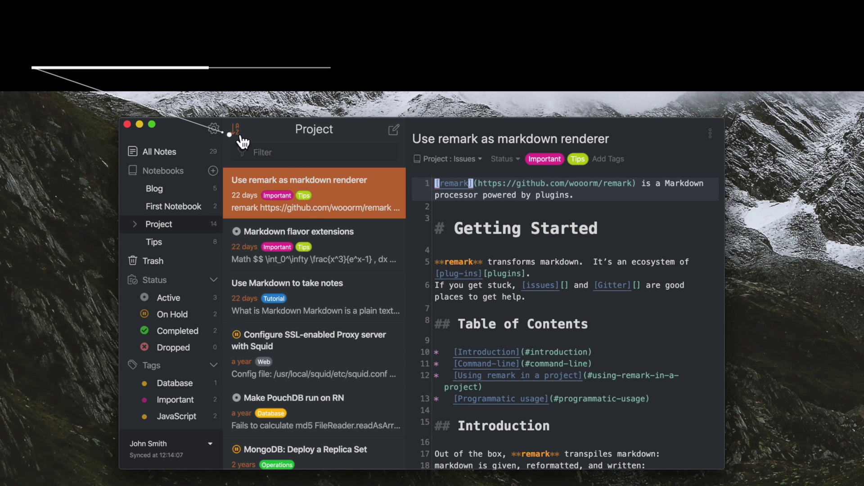
Sort Project notes by Title, confirming First Notebook keeps its own Date Updated order
{"action": "left_click", "coordinate": [206, 127]}
{"action": "left_click", "coordinate": [258, 178]}
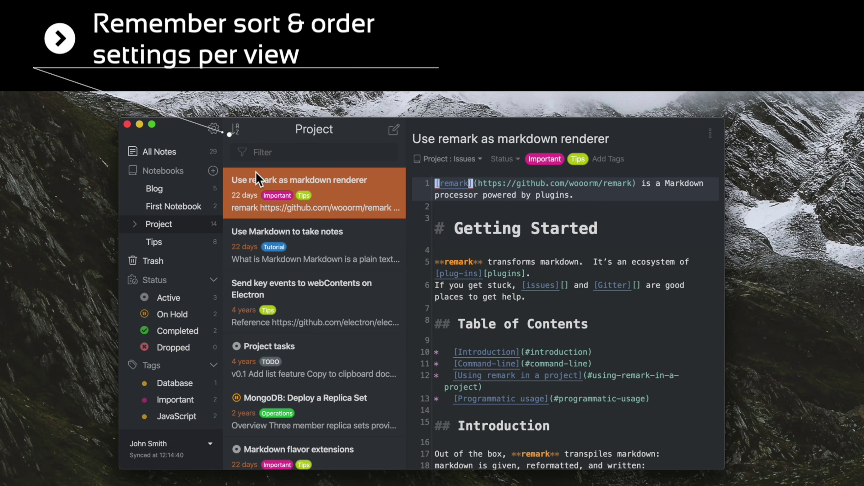
{"action": "left_click", "coordinate": [180, 207]}
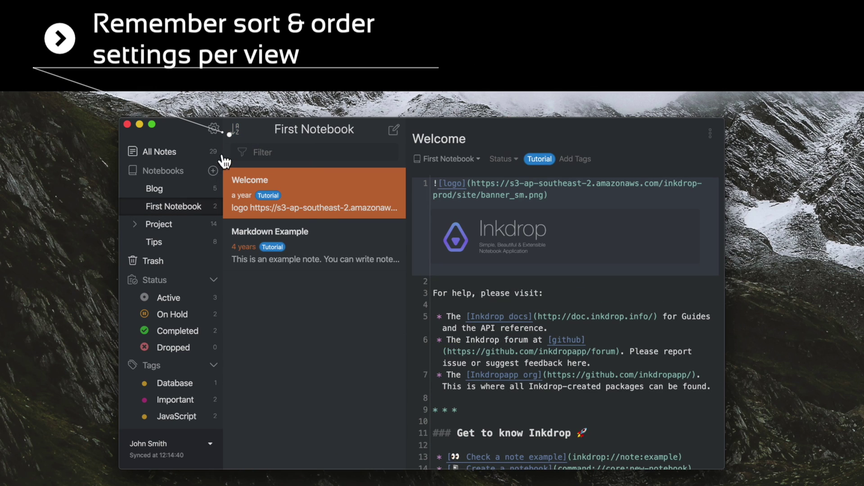
{"action": "left_click", "coordinate": [235, 128]}
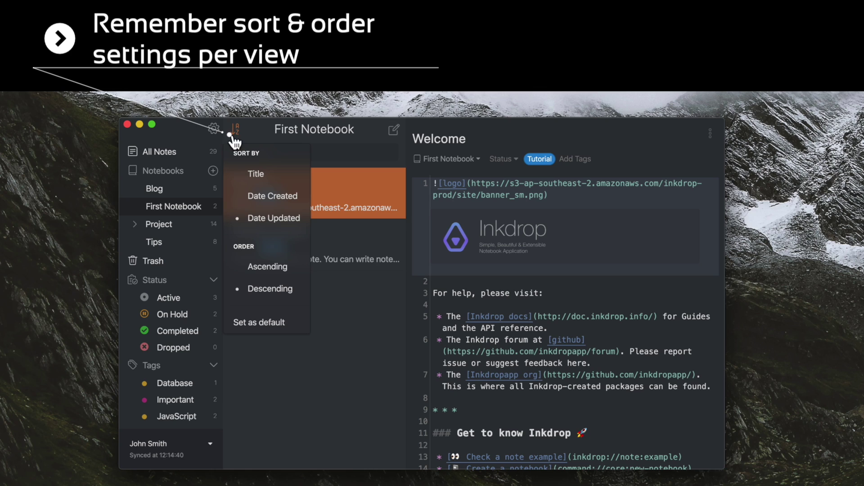
{"action": "left_click", "coordinate": [198, 224]}
{"action": "left_click", "coordinate": [235, 131]}
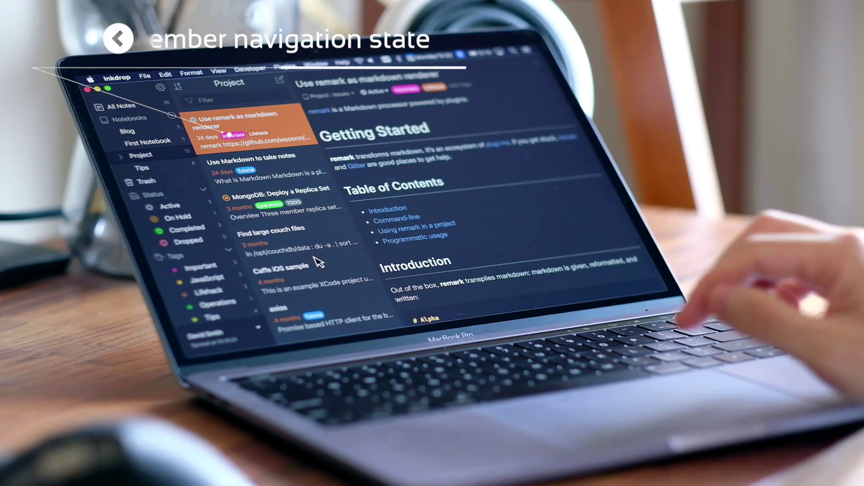
Open the Caffe iOS sample note, filter the note list for 'axios', then go back
{"action": "left_click", "coordinate": [319, 262]}
{"action": "key", "text": "super+shift+f"}
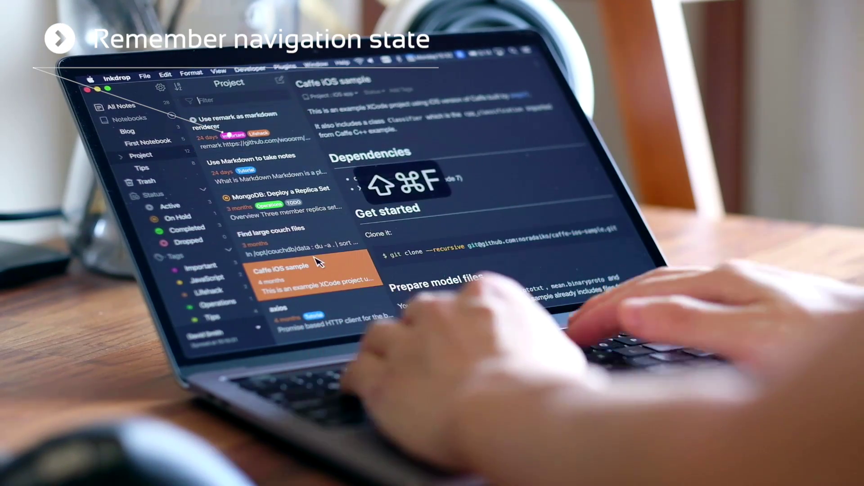
{"action": "type", "text": "axios"}
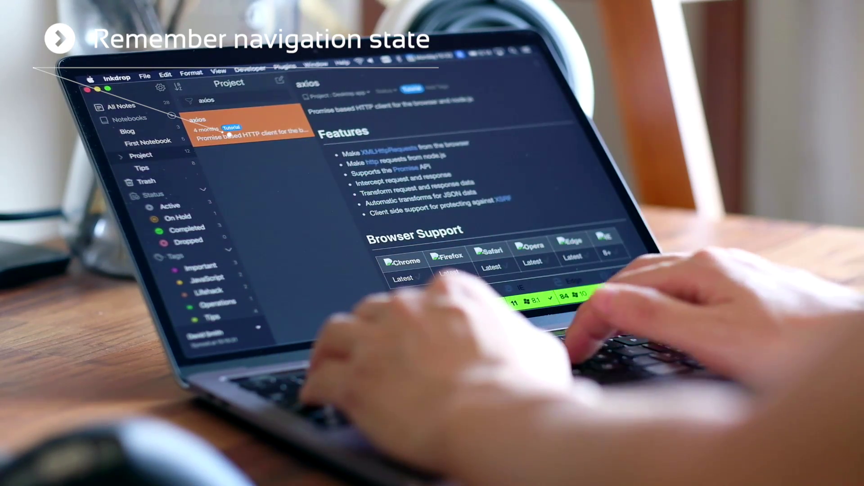
{"action": "key", "text": "super+bracketleft"}
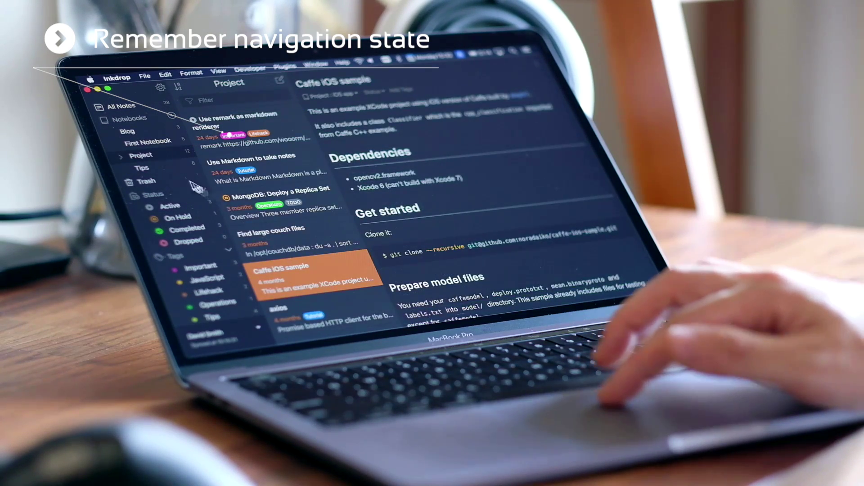
Open the vim search files note in Tips, then step back twice through history
{"action": "left_click", "coordinate": [163, 168]}
{"action": "left_click", "coordinate": [275, 216]}
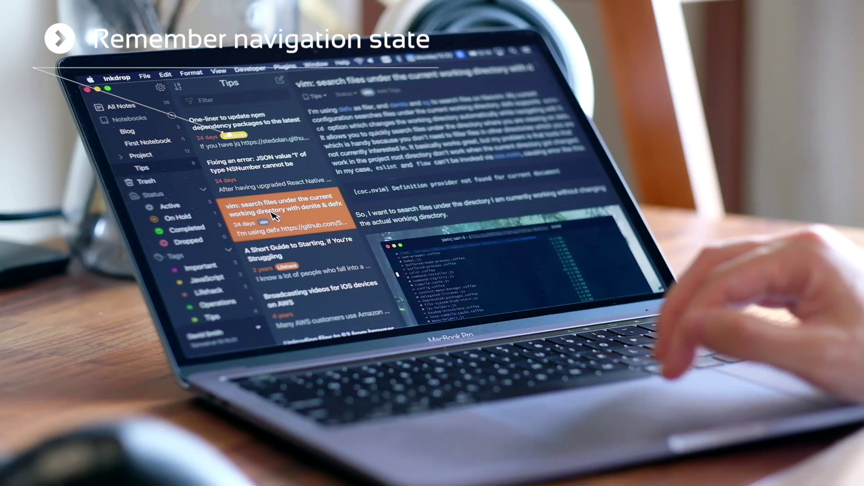
{"action": "key", "text": "super+bracketleft"}
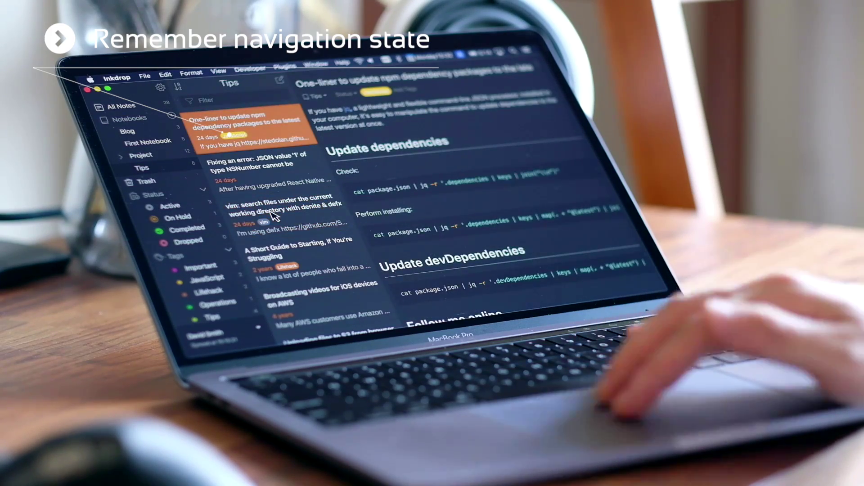
{"action": "key", "text": "super+bracketleft"}
{"action": "key", "text": "super+bracketleft"}
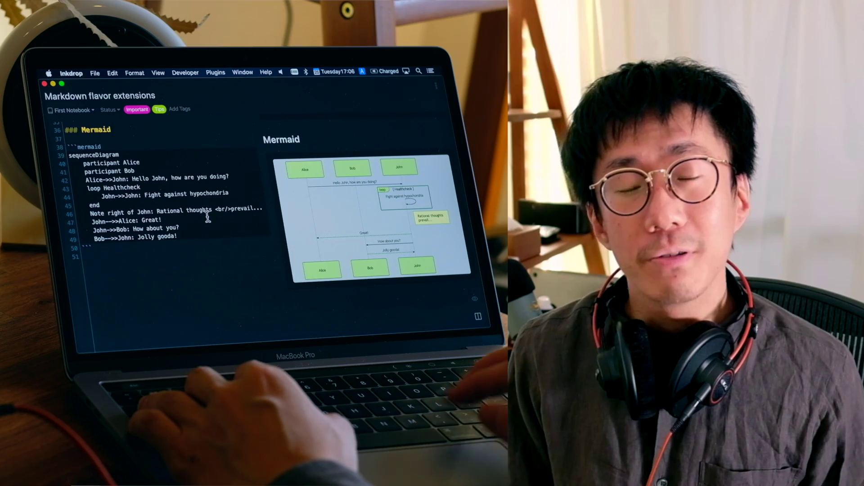
Install the vim plugin from the Preferences Install list, then close Preferences
{"action": "key", "text": "super+comma"}
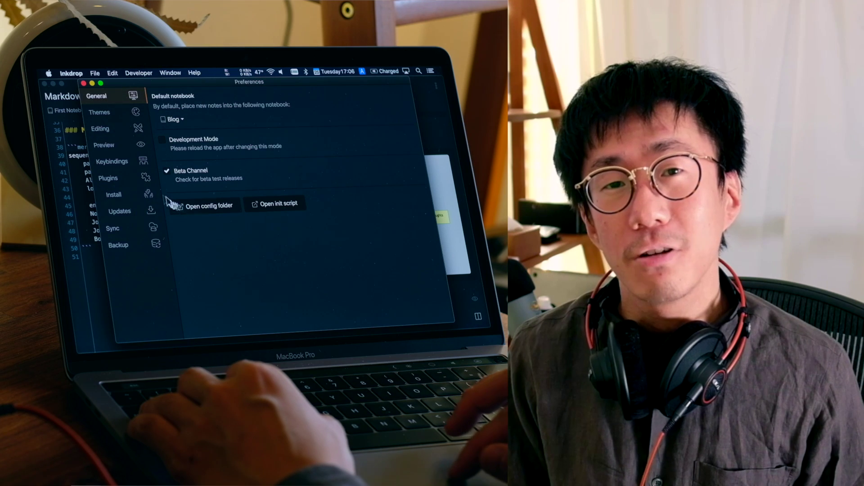
{"action": "left_click", "coordinate": [132, 195]}
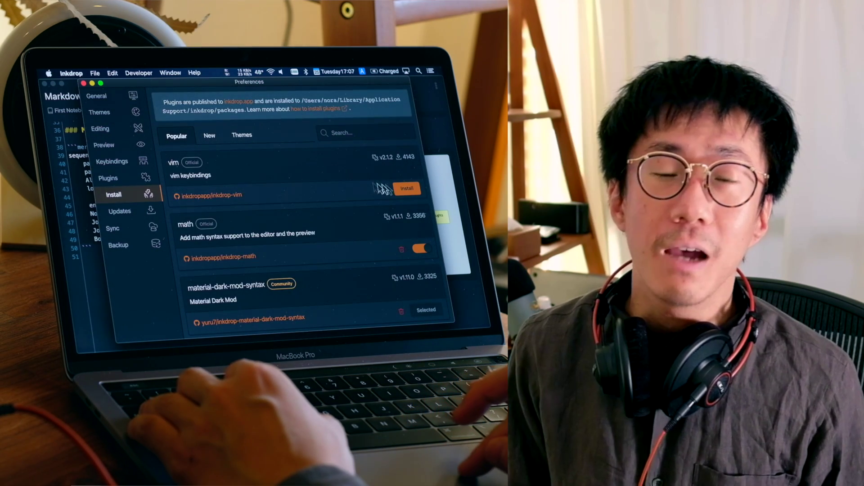
{"action": "left_click", "coordinate": [409, 189]}
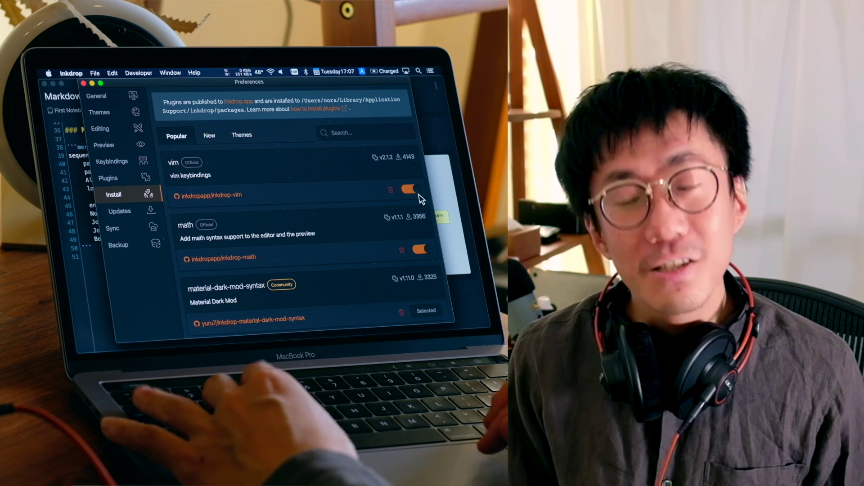
{"action": "key", "text": "super+w"}
From line 45, move up with vim motions and select lines 40–46 of the Mermaid sequence diagram code
{"action": "left_click", "coordinate": [176, 204]}
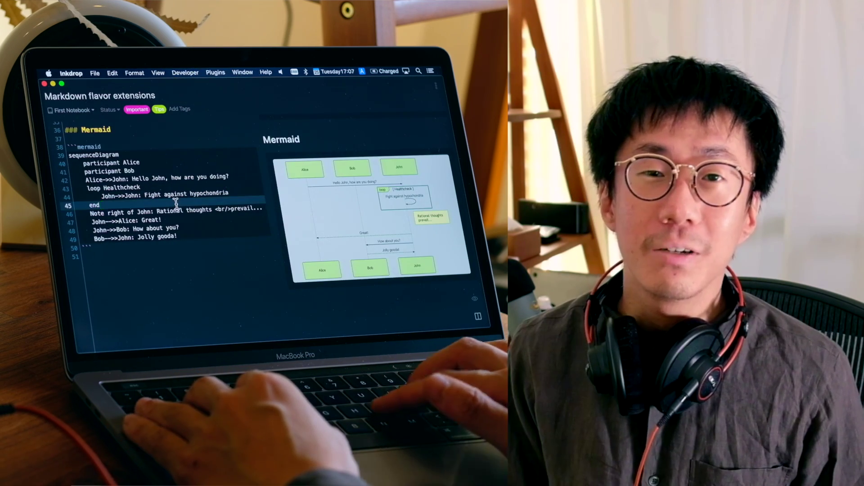
{"action": "key", "text": "Up"}
{"action": "key", "text": "Up"}
{"action": "key", "text": "Up"}
{"action": "scroll", "coordinate": [135, 189], "scroll_direction": "up", "scroll_amount": 1}
{"action": "key", "text": "Down"}
{"action": "key", "text": "Down"}
{"action": "key", "text": "Down"}
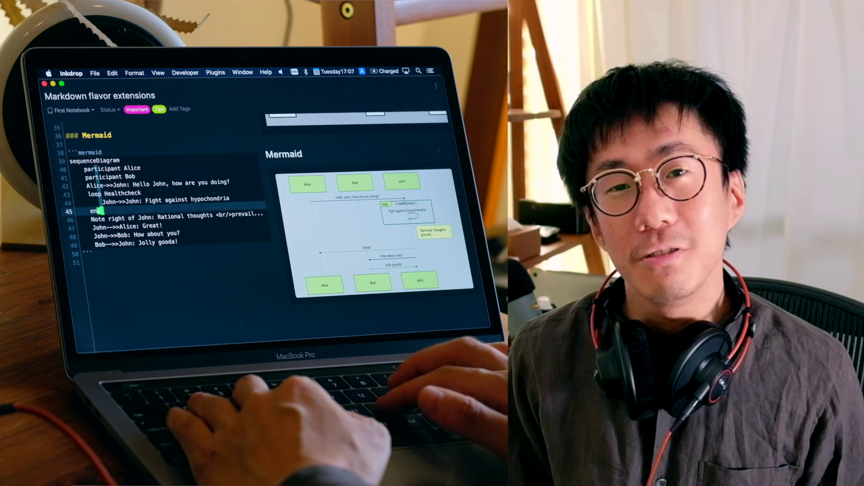